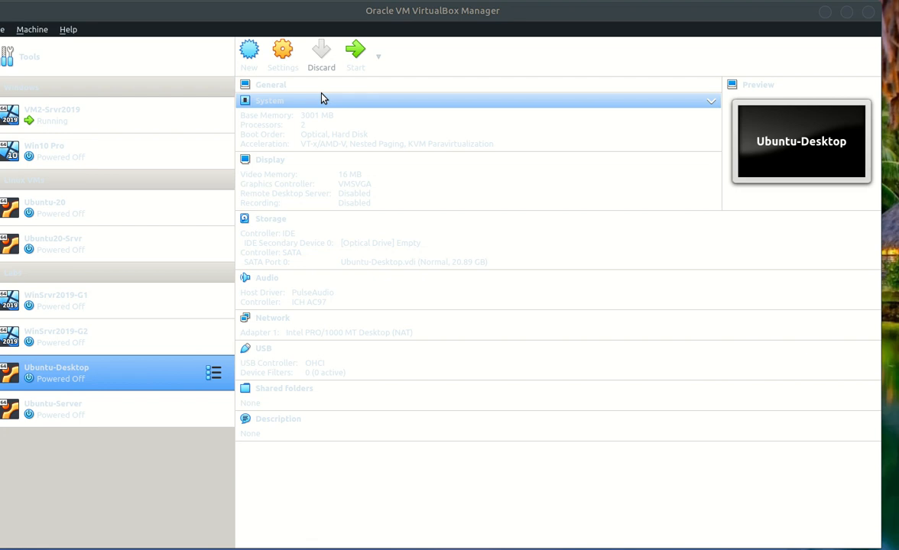
Open the settings of the Ubuntu-Desktop virtual machine and show its advanced general options.
left_click(283, 57)
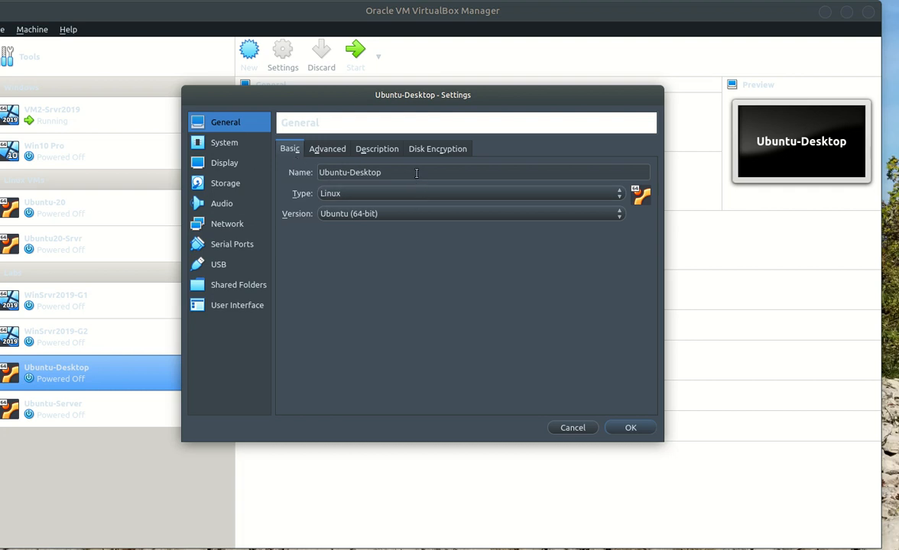
left_click_drag(417, 172, 299, 174)
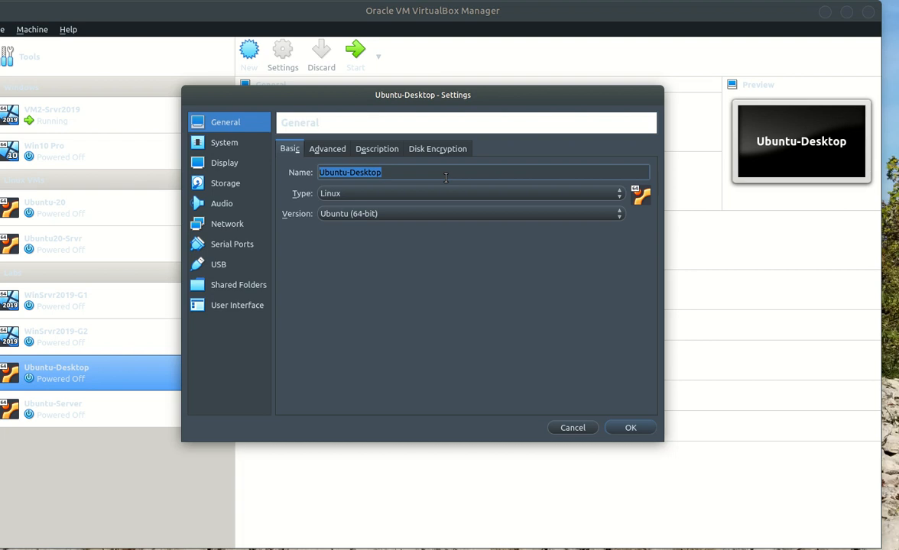
left_click(327, 149)
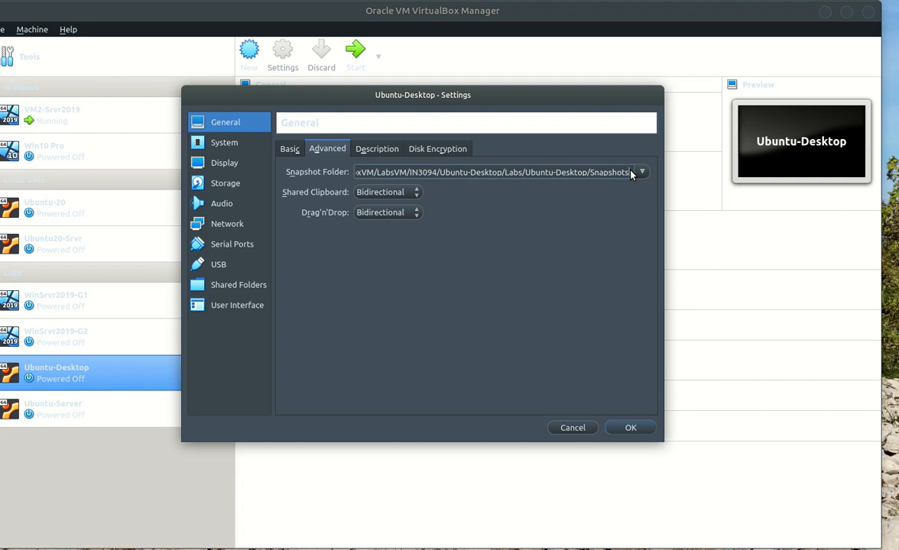
Set both the shared clipboard and drag'n'drop to Disabled.
left_click(398, 194)
left_click(373, 138)
left_click(381, 212)
left_click(382, 160)
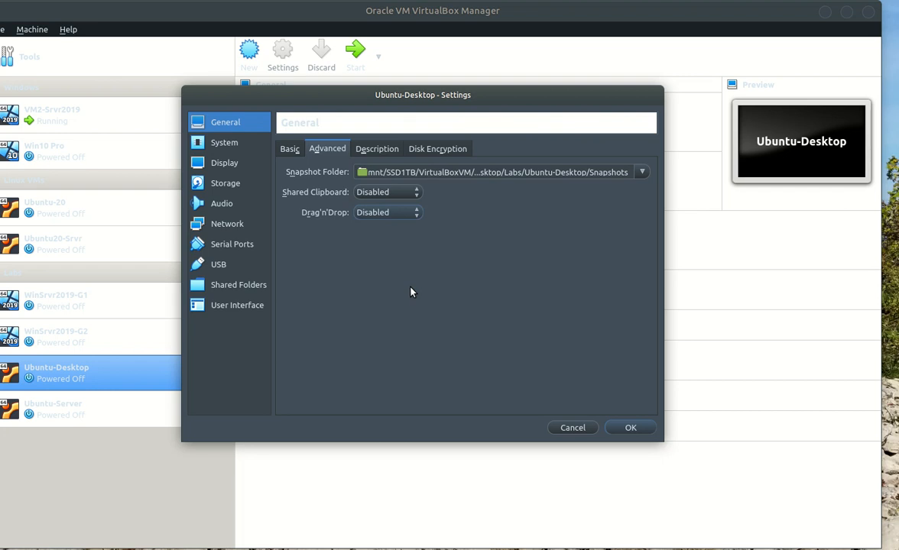
Set both the shared clipboard and drag'n'drop to Bidirectional.
left_click(395, 201)
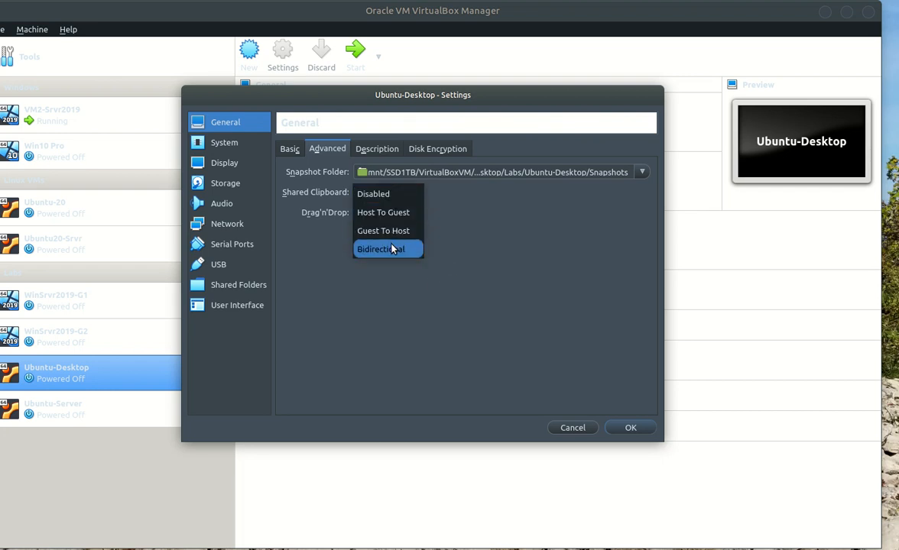
left_click(394, 249)
left_click(392, 218)
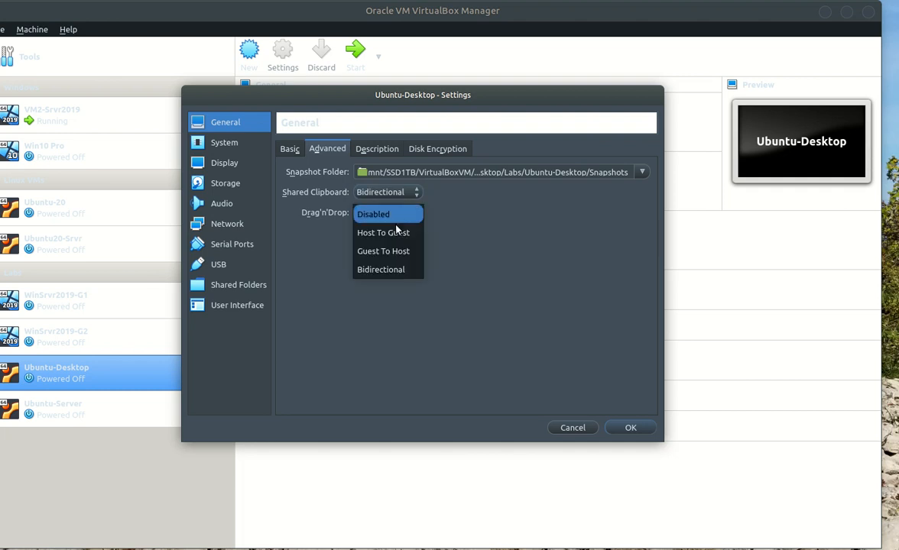
left_click(399, 271)
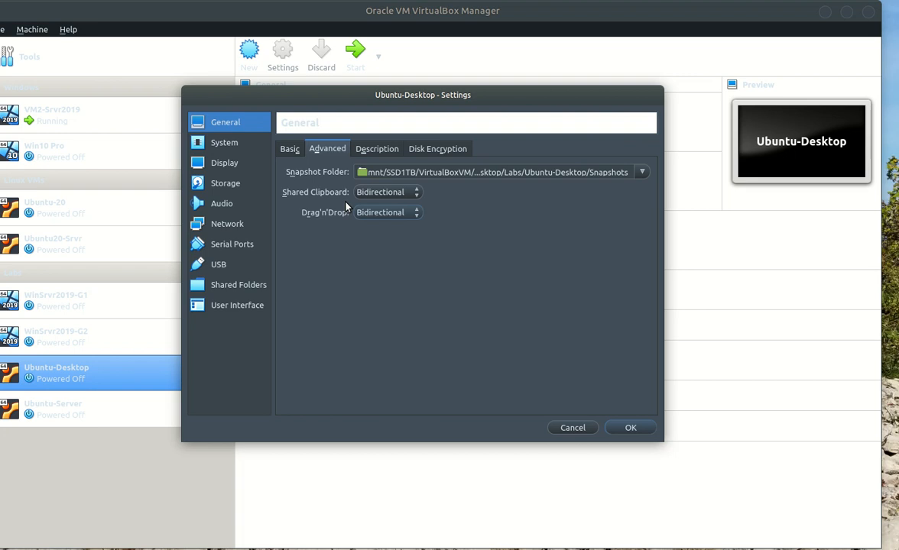
Review the virtual machine's description, disk encryption, base memory, boot order, processor and acceleration settings.
left_click(383, 150)
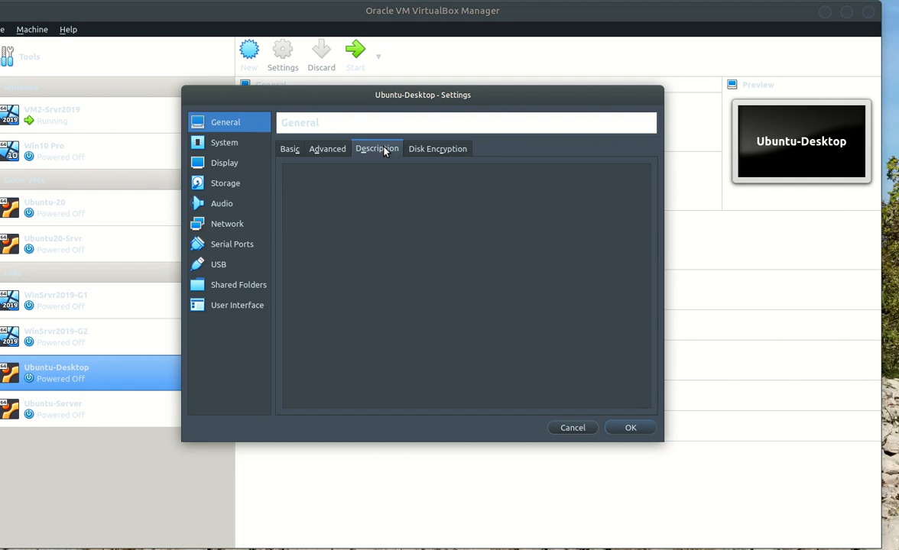
left_click(447, 151)
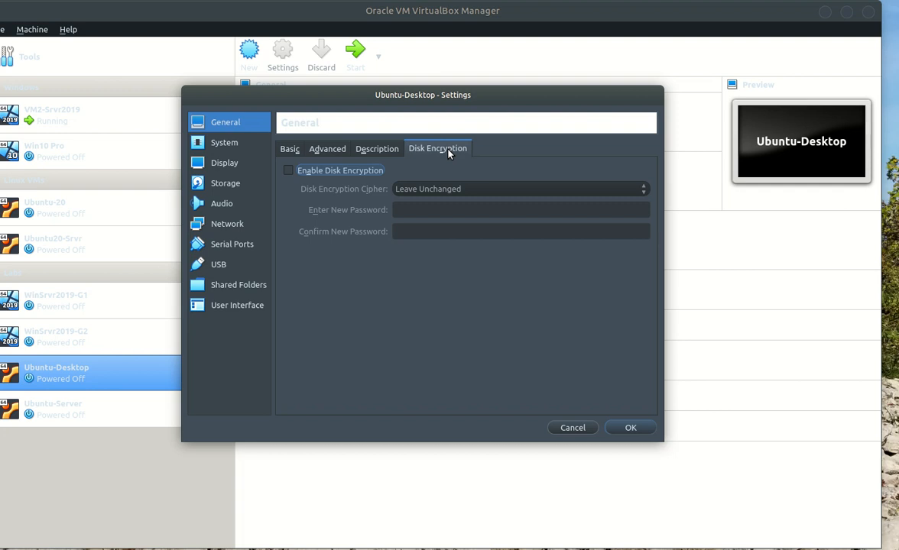
left_click(237, 150)
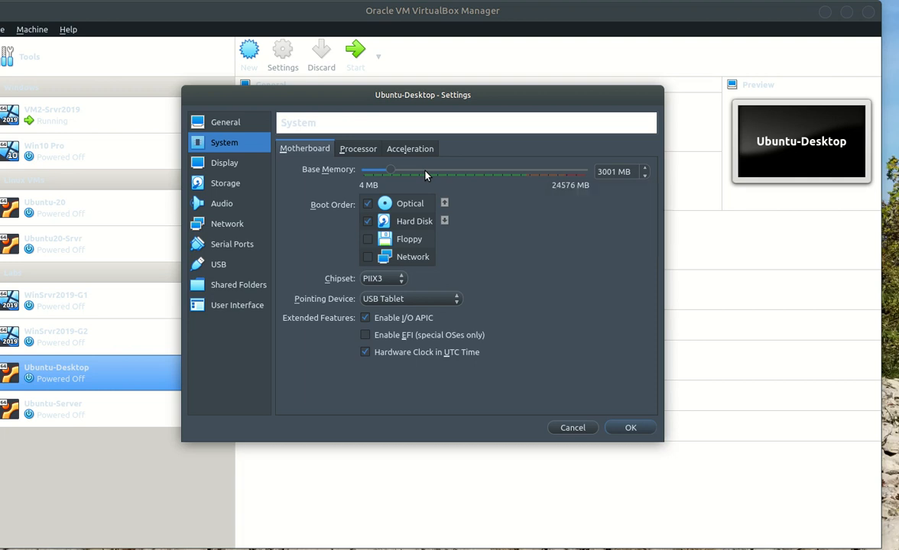
left_click(627, 170)
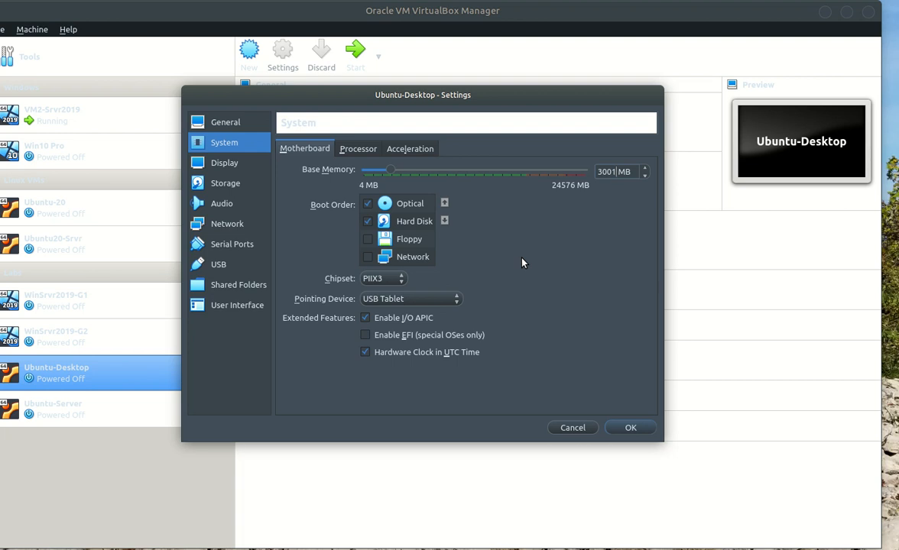
left_click(420, 206)
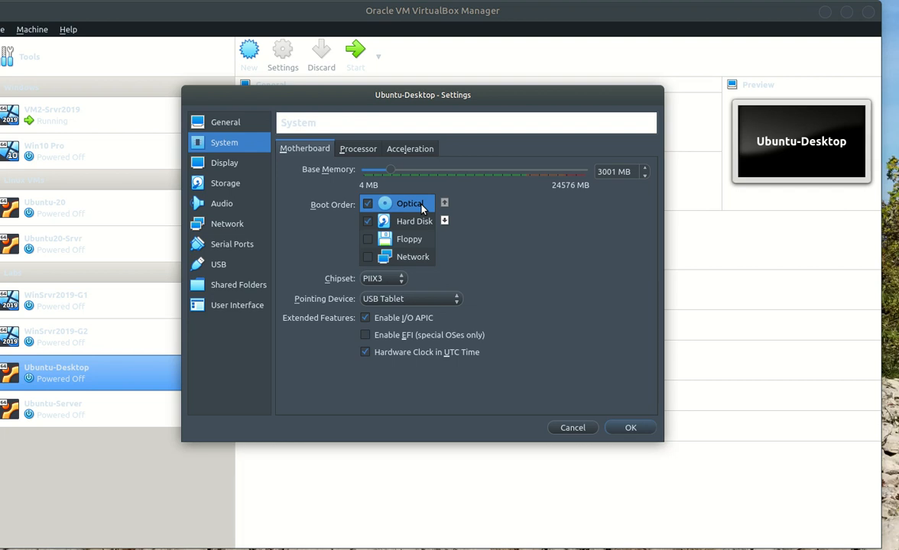
left_click(417, 224)
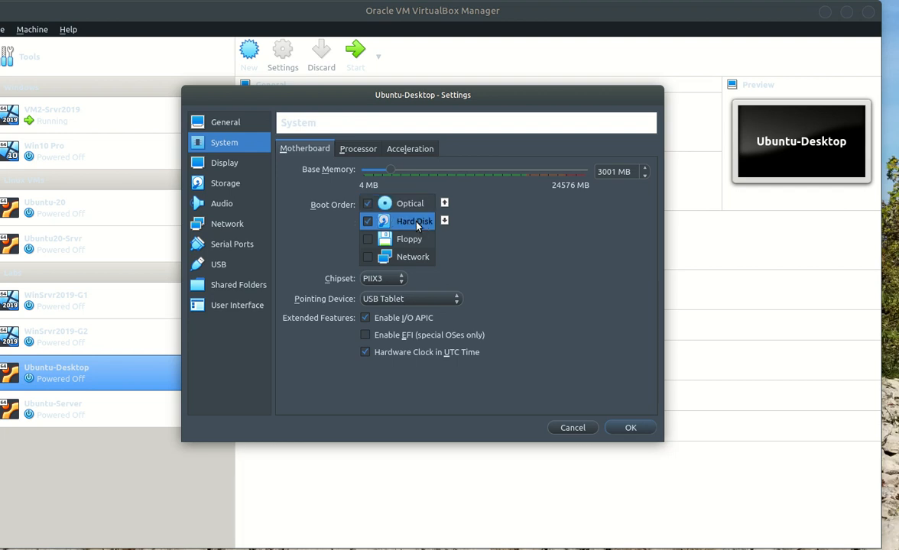
left_click(419, 206)
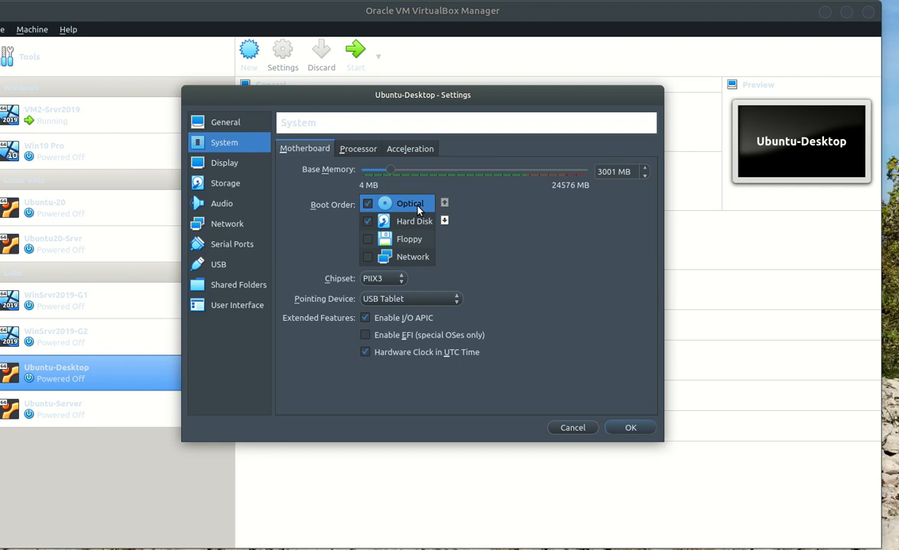
left_click(418, 223)
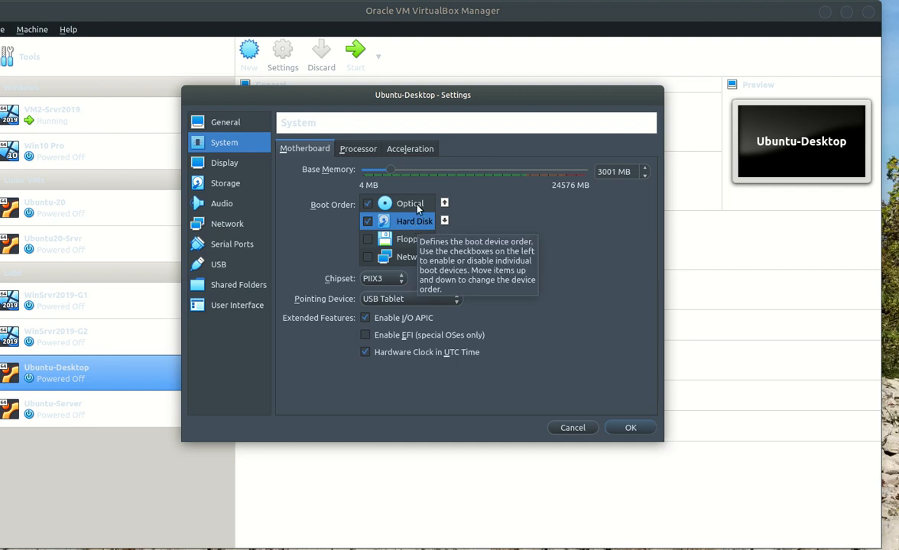
left_click(418, 207)
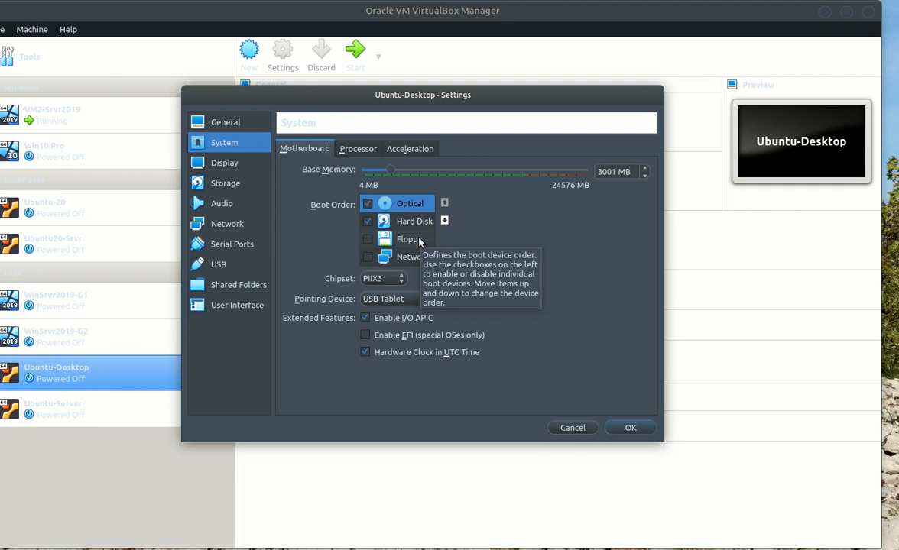
left_click(362, 152)
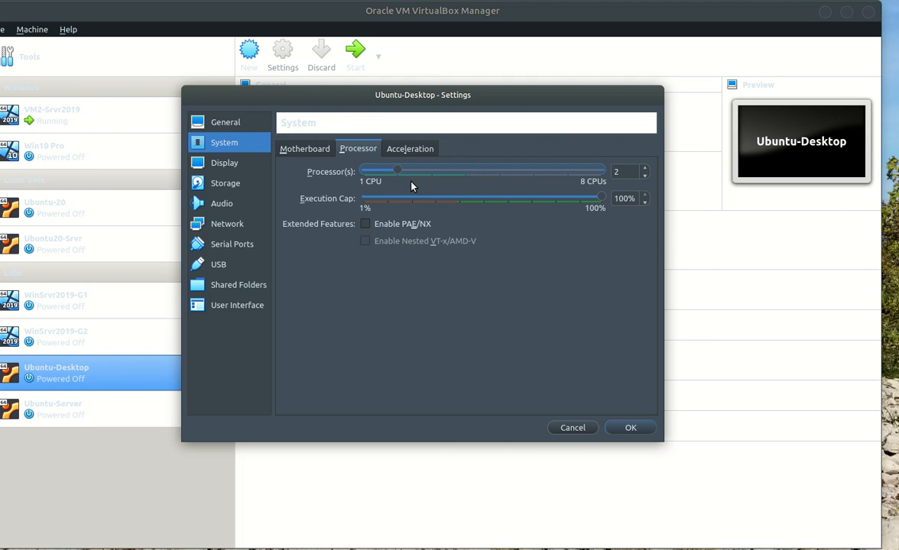
left_click(426, 148)
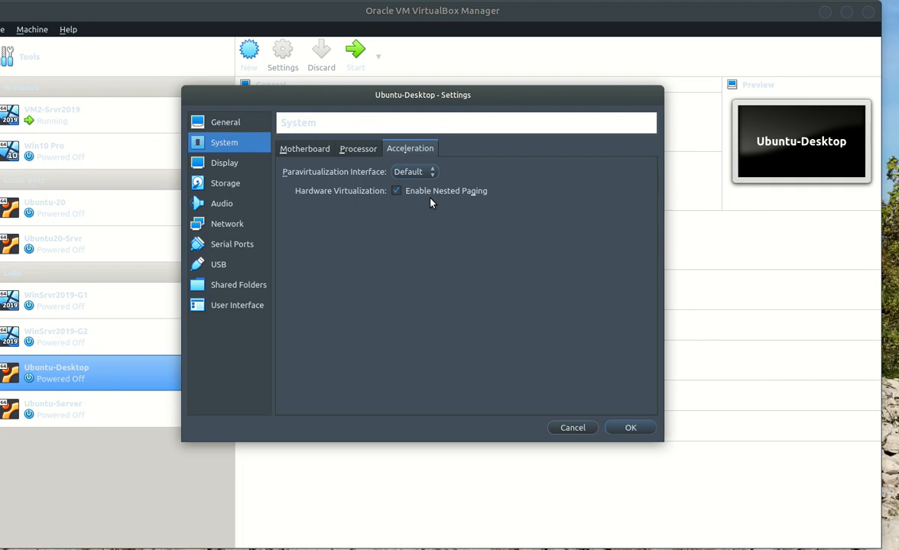
left_click(356, 152)
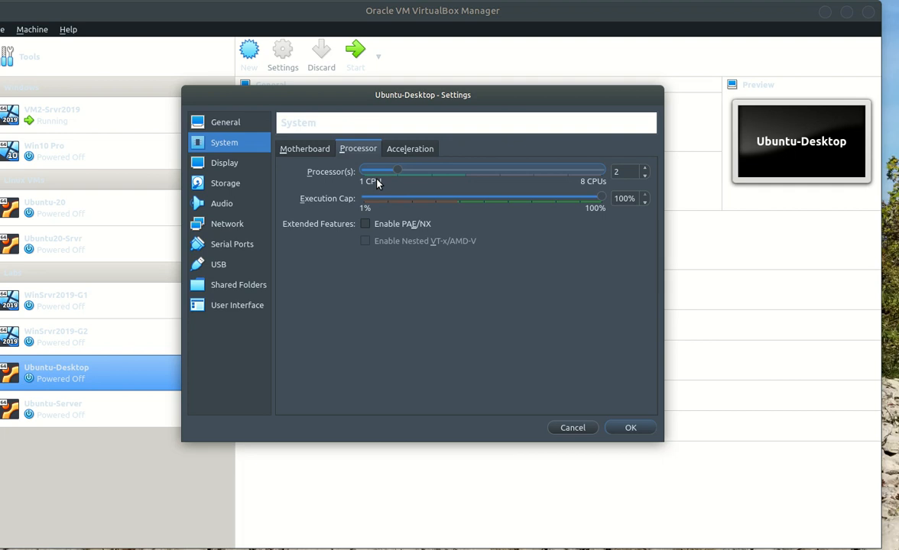
Raise the display's video memory to 128 MB and check the remote display options.
left_click(214, 172)
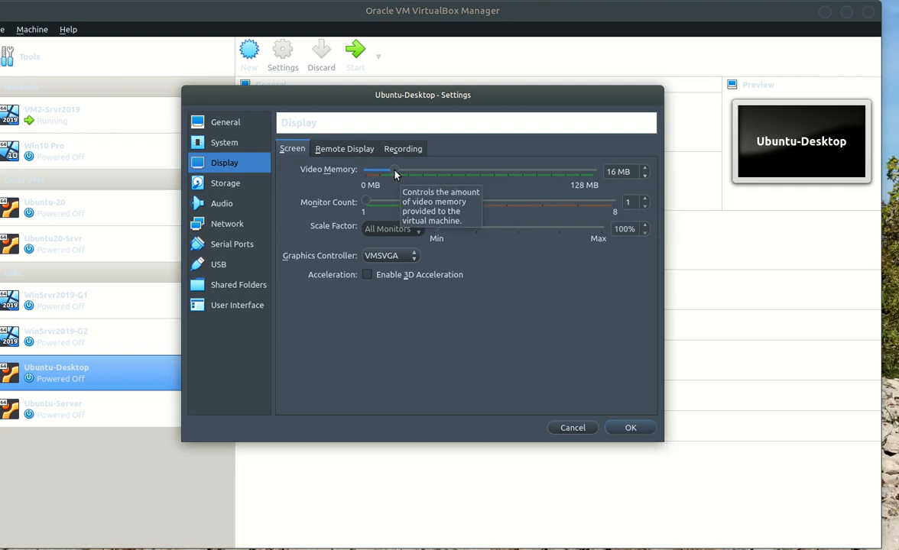
left_click_drag(395, 175, 599, 172)
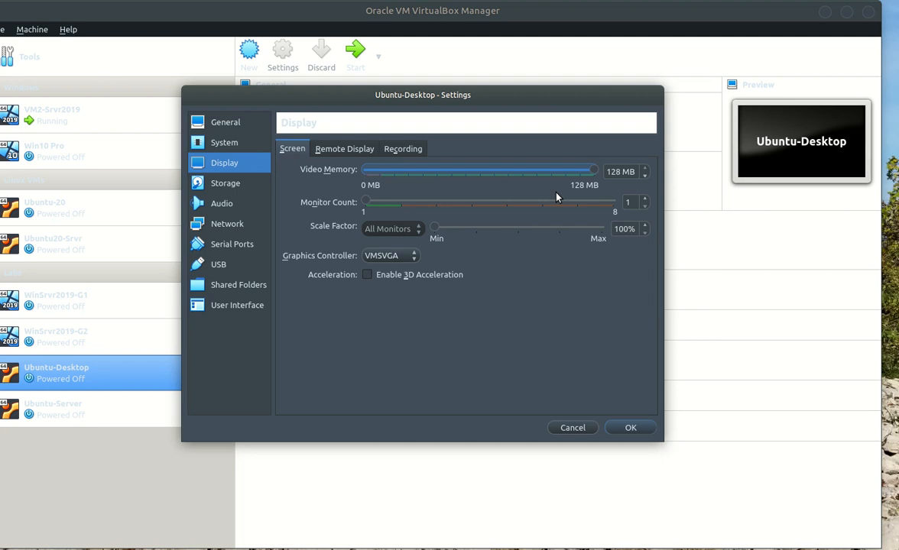
left_click(348, 153)
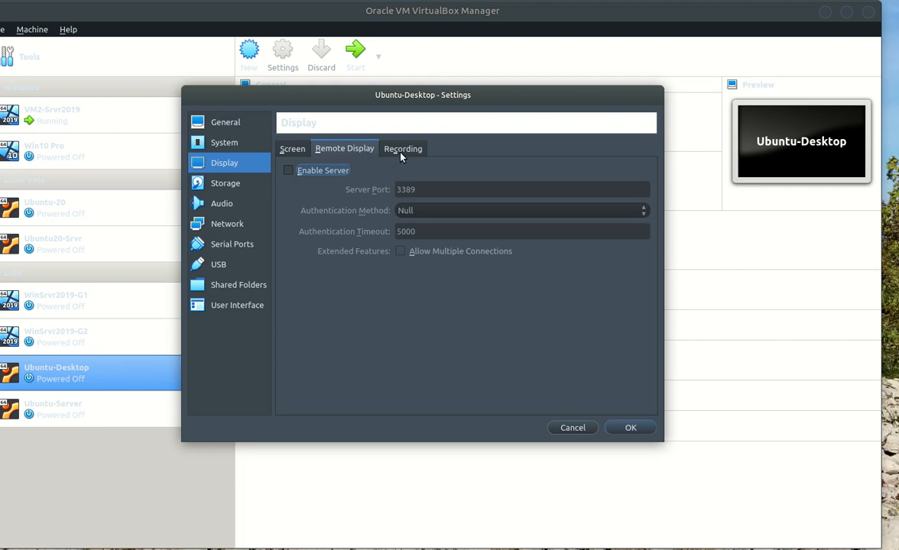
left_click(295, 152)
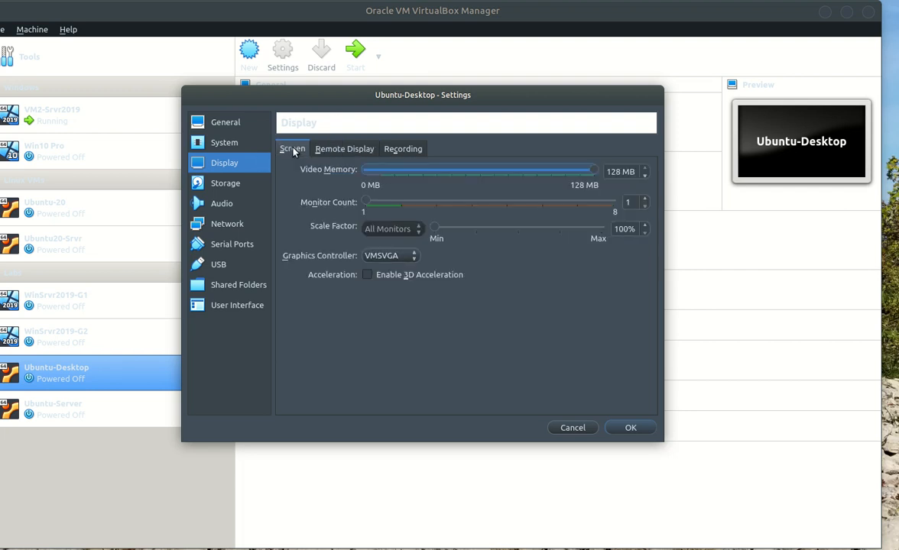
Attach the ubuntu-21.04-desktop-amd64.iso disk file to the empty optical drive on the IDE controller in the storage settings.
left_click(236, 186)
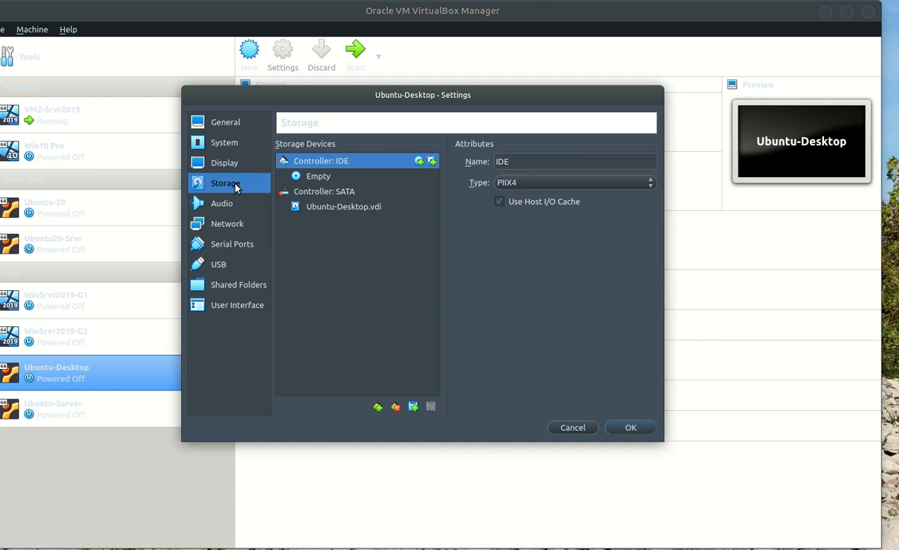
left_click(321, 180)
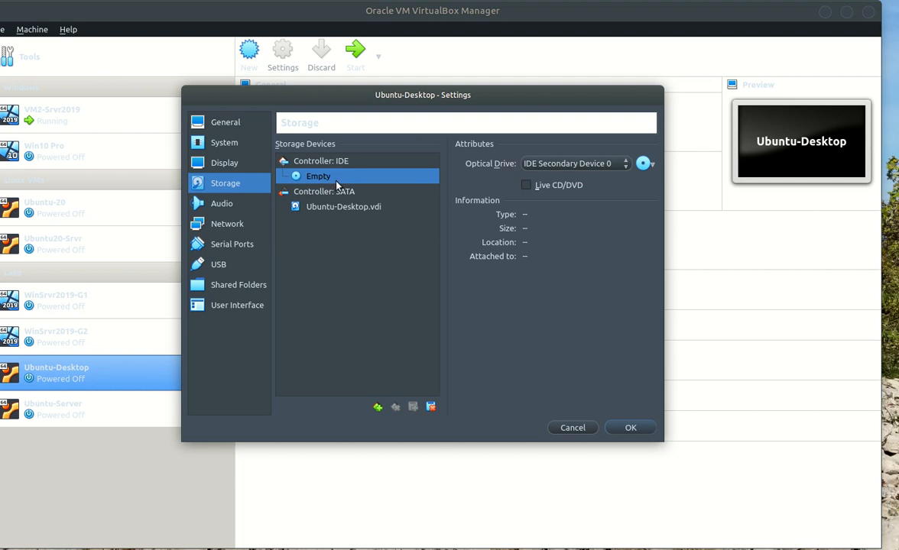
left_click(326, 193)
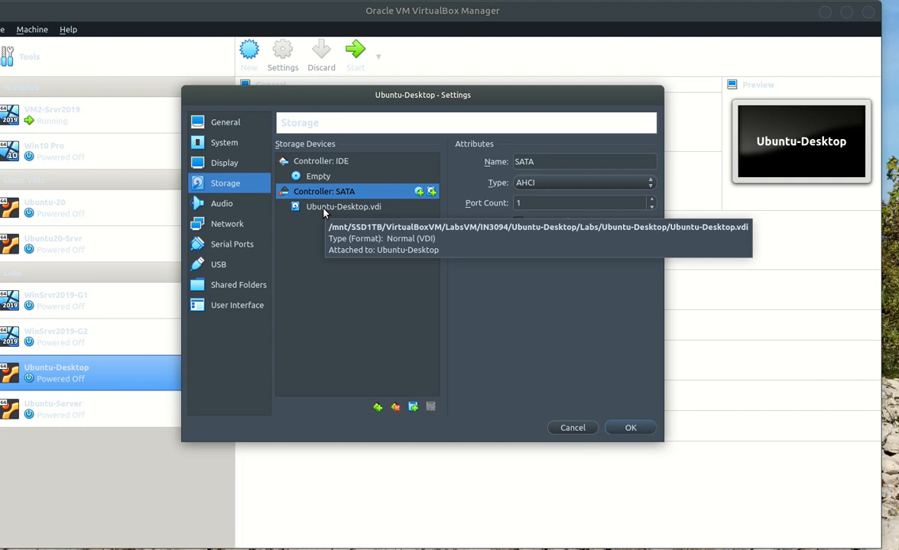
left_click(324, 212)
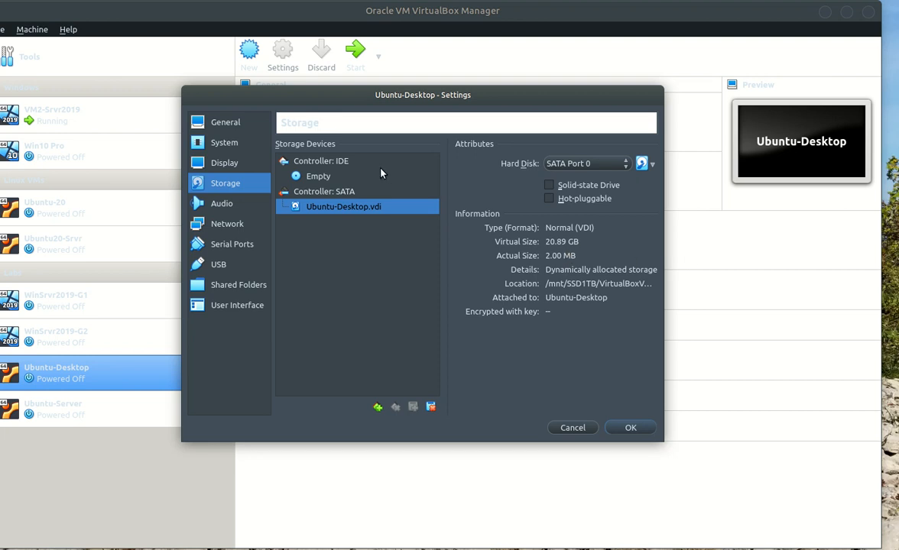
left_click(324, 180)
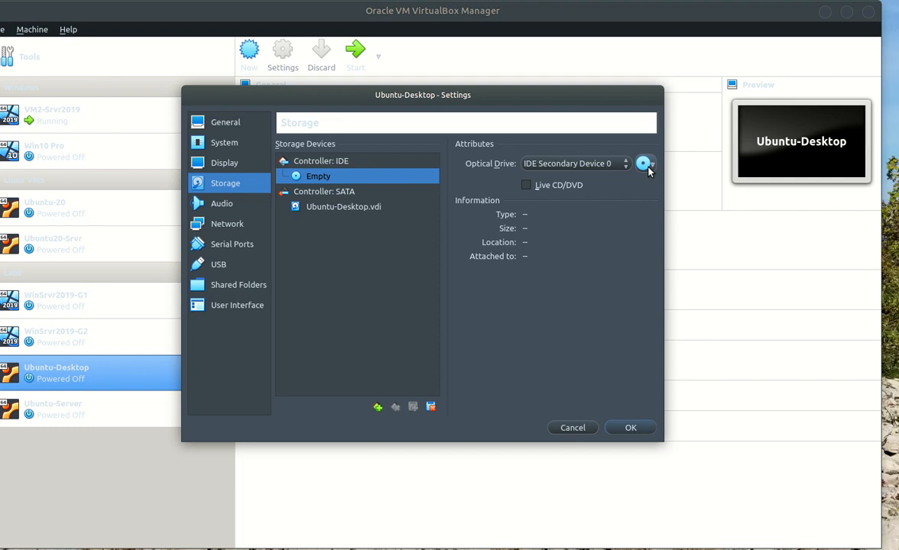
left_click(646, 165)
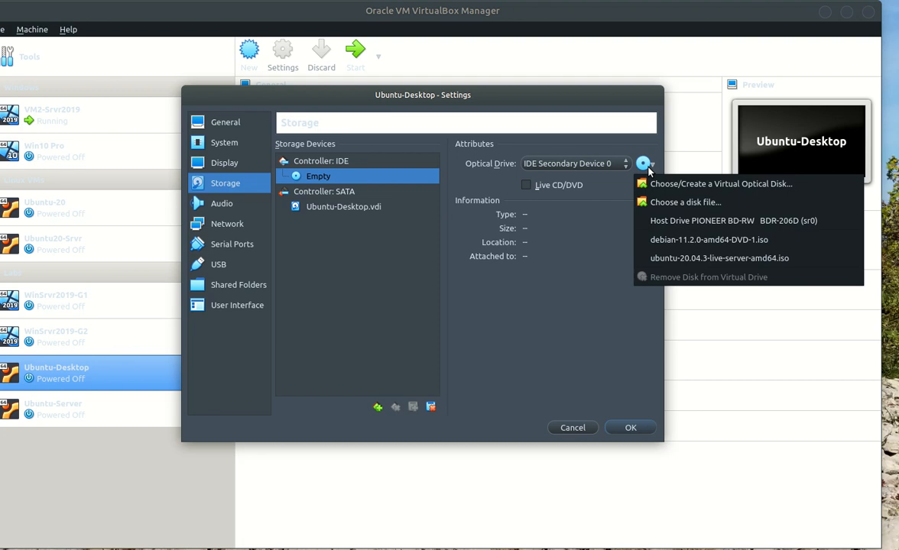
left_click(695, 205)
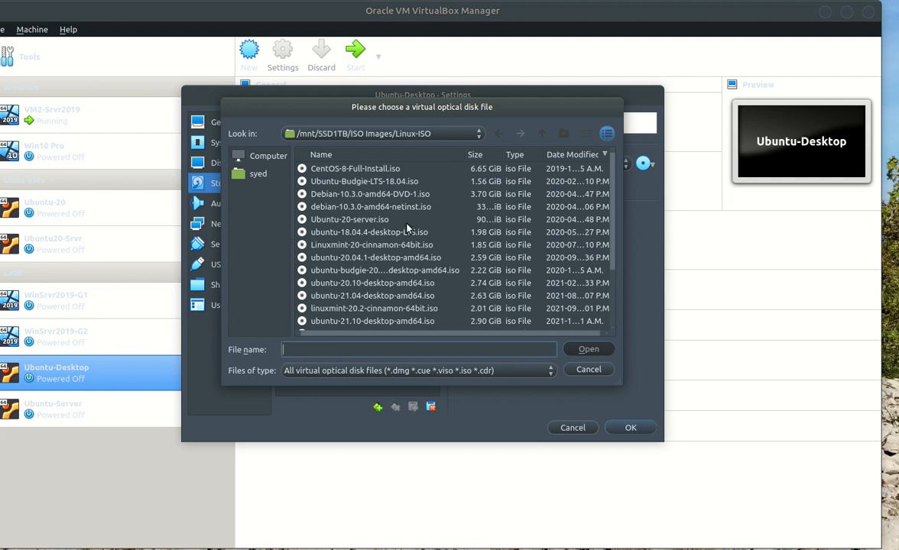
left_click(378, 298)
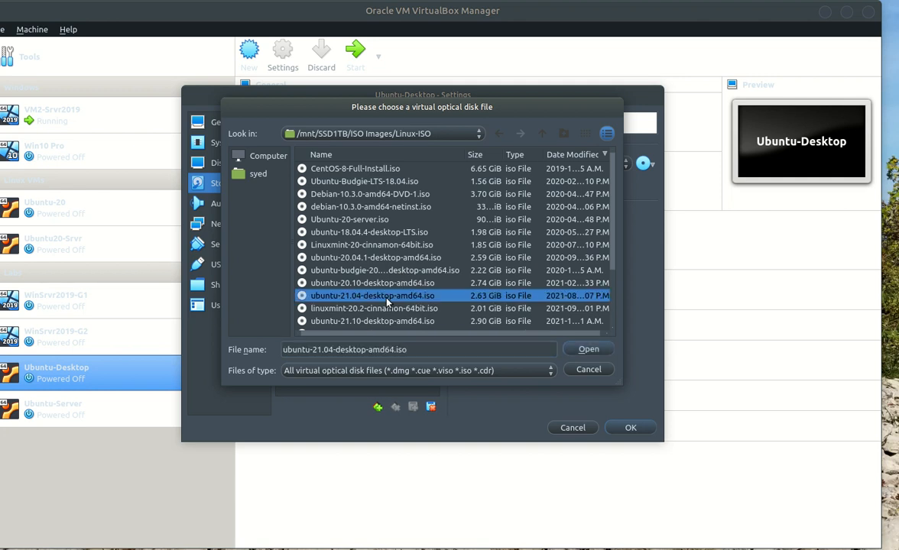
scroll(353, 277, "down", 1)
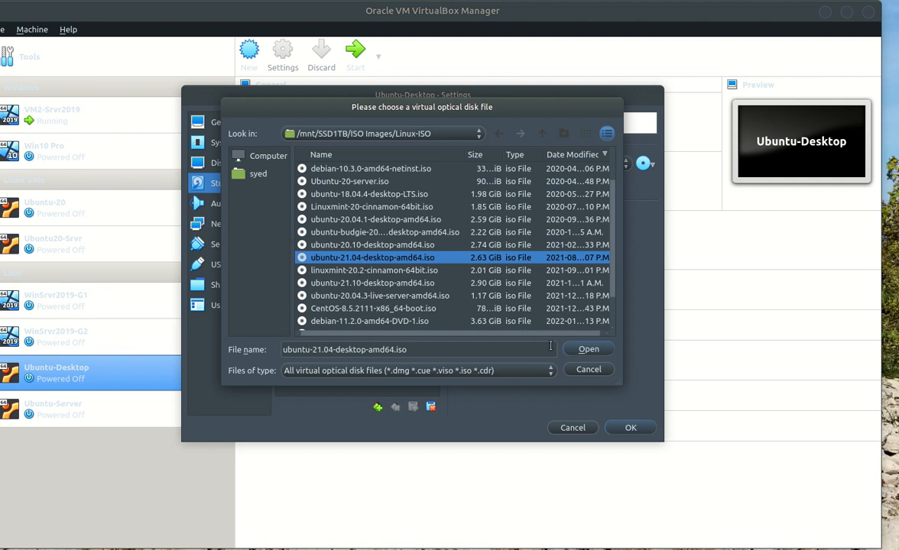
left_click(587, 350)
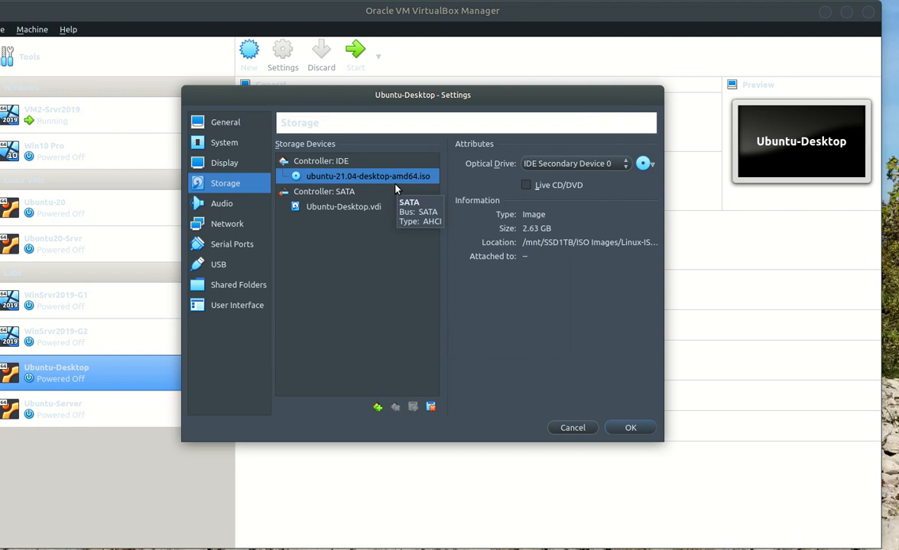
Check the boot device order in the system's motherboard settings.
left_click(230, 144)
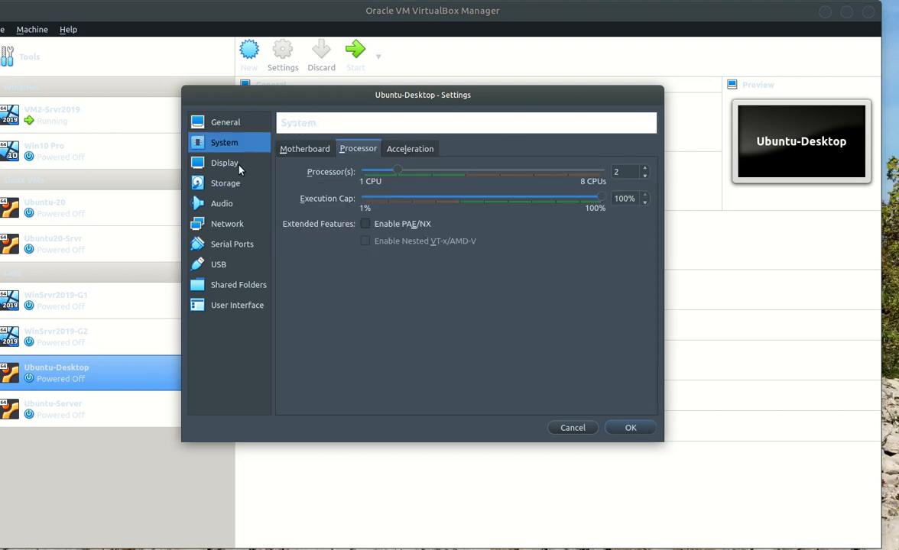
left_click(233, 163)
left_click(233, 144)
left_click(311, 149)
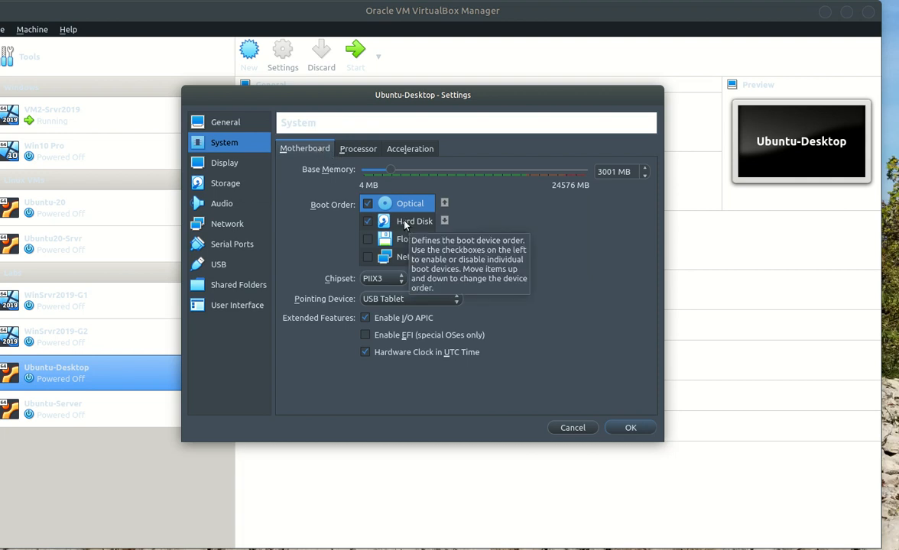
Review the attached storage devices, the audio settings and the attachment types for network Adapter 1, choosing NAT.
left_click(229, 183)
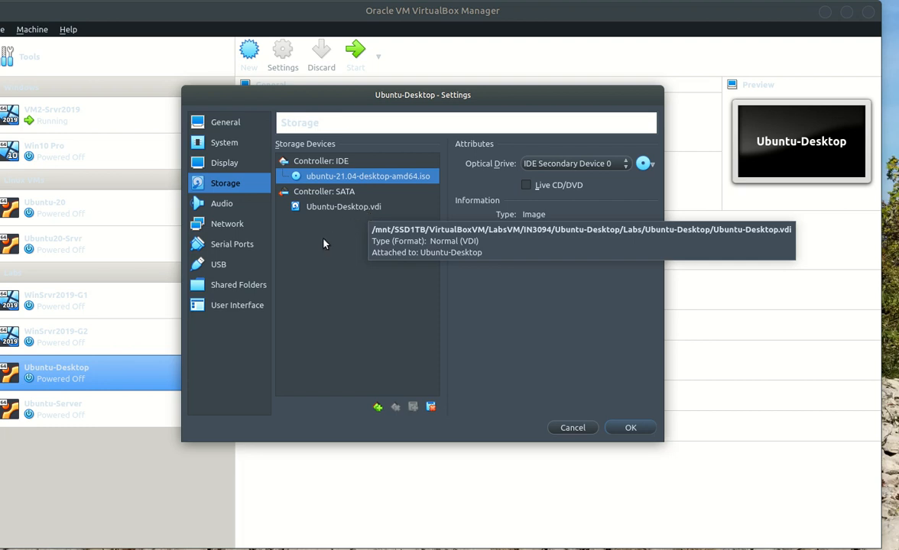
left_click(233, 205)
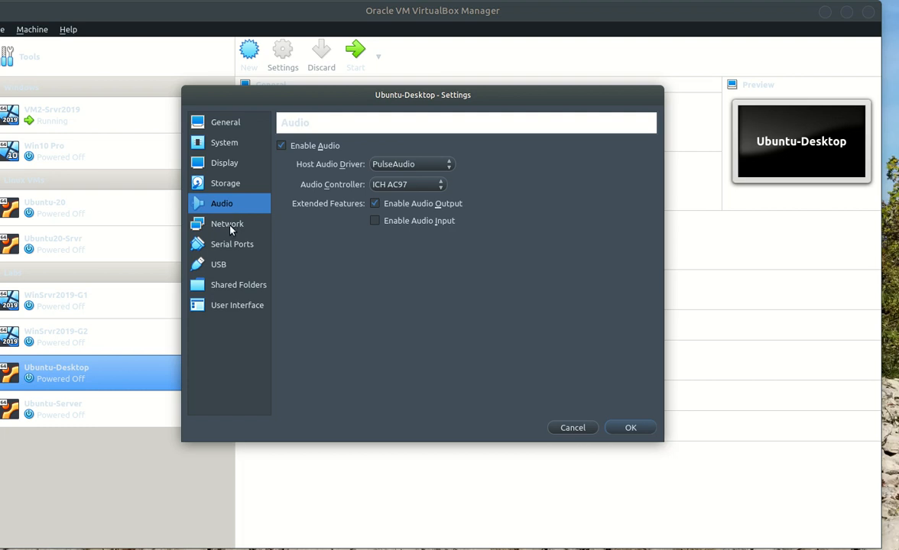
left_click(231, 226)
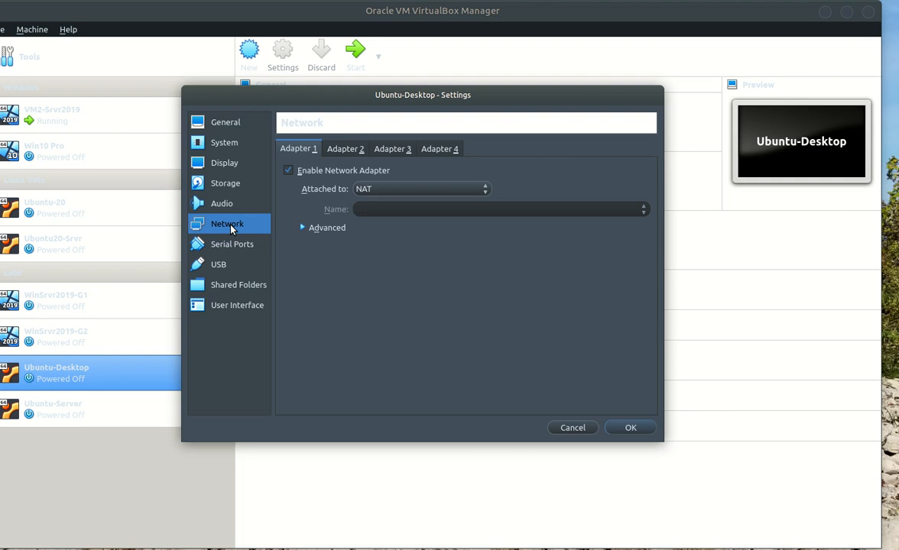
left_click(436, 190)
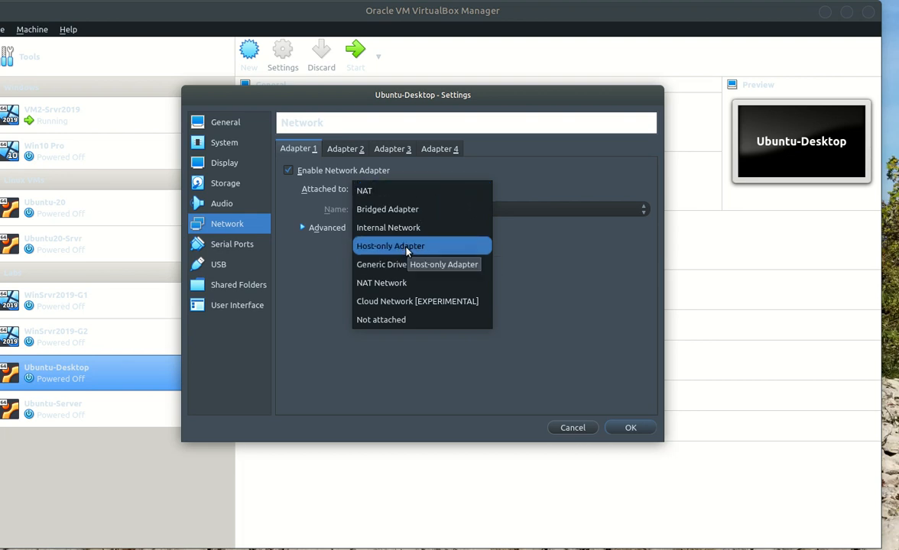
left_click(391, 197)
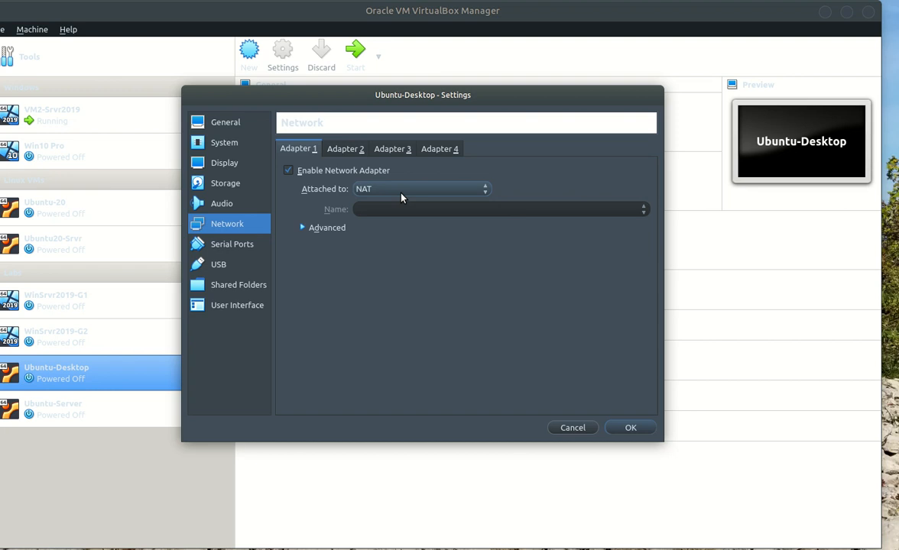
Review the USB, shared folders, user interface, serial port and network settings, and save the virtual machine's settings.
left_click(225, 266)
left_click(228, 288)
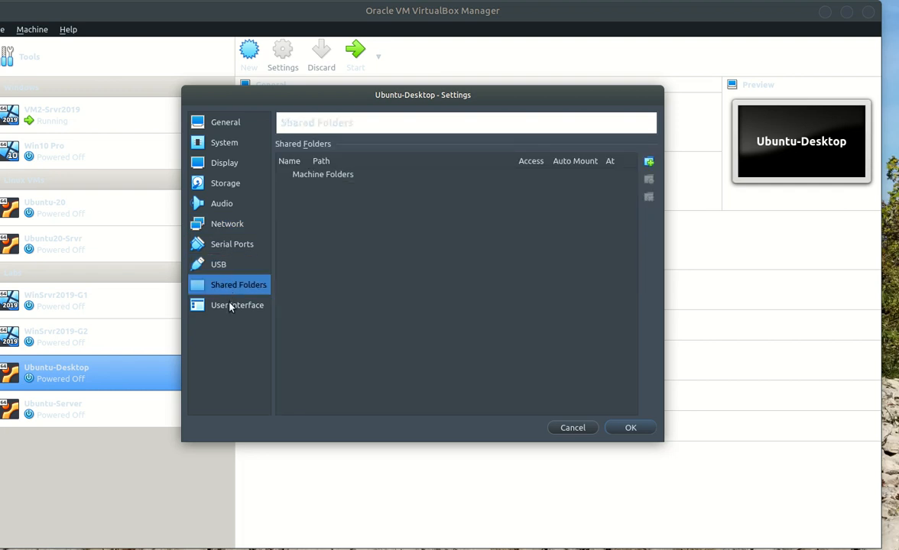
left_click(229, 306)
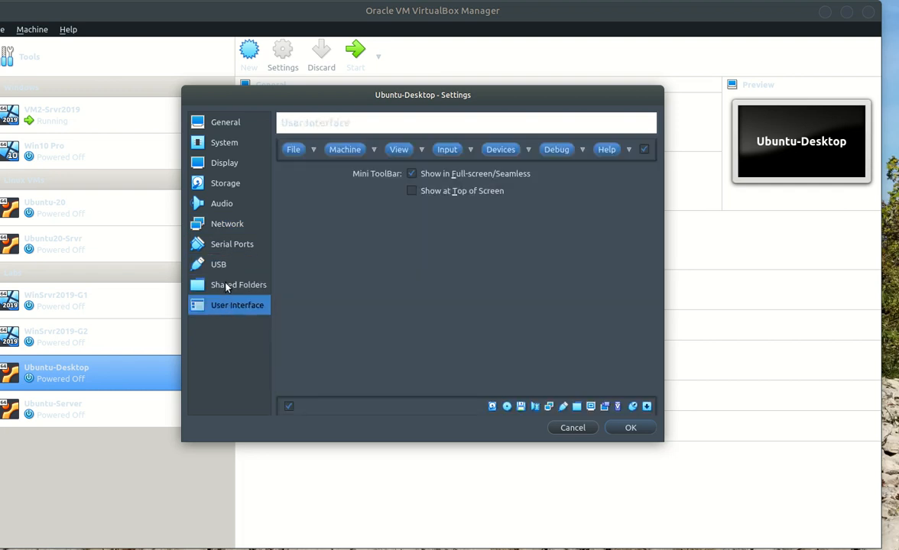
left_click(227, 288)
left_click(225, 265)
left_click(229, 246)
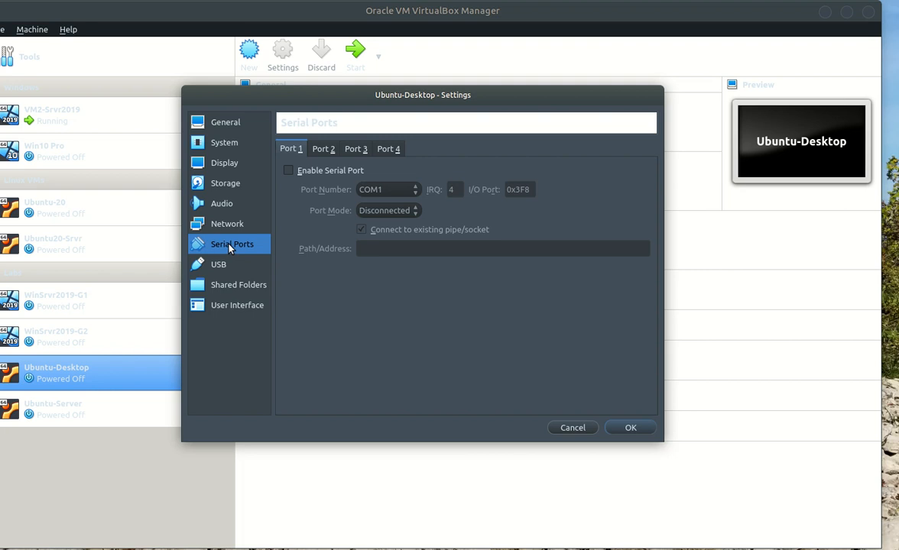
left_click(233, 226)
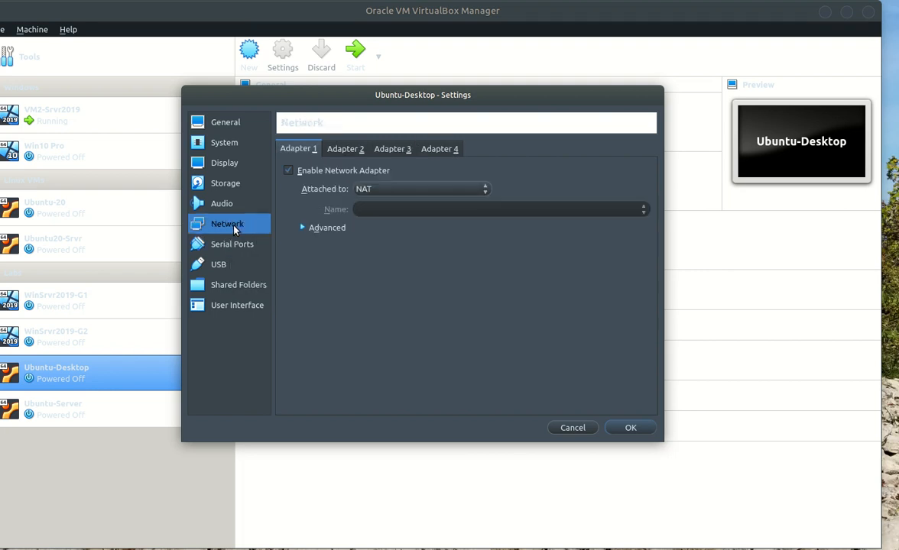
left_click(625, 428)
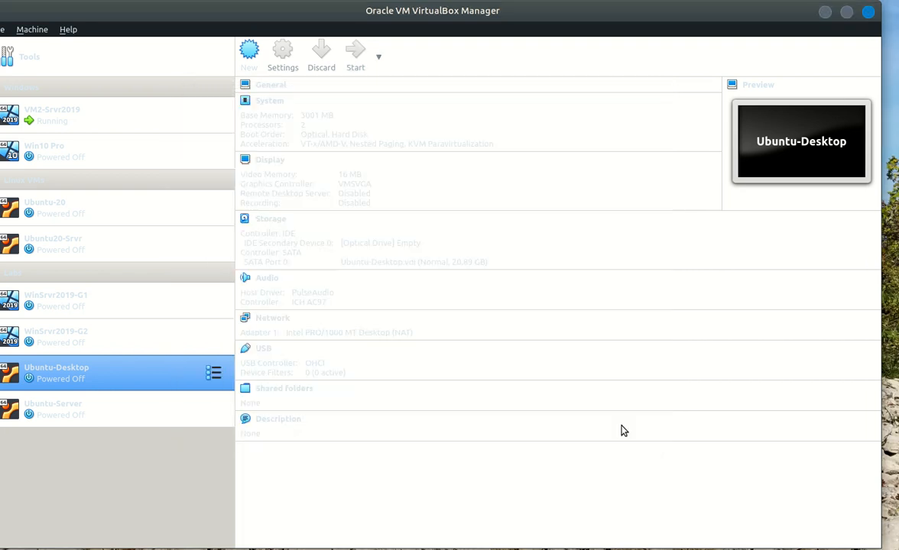